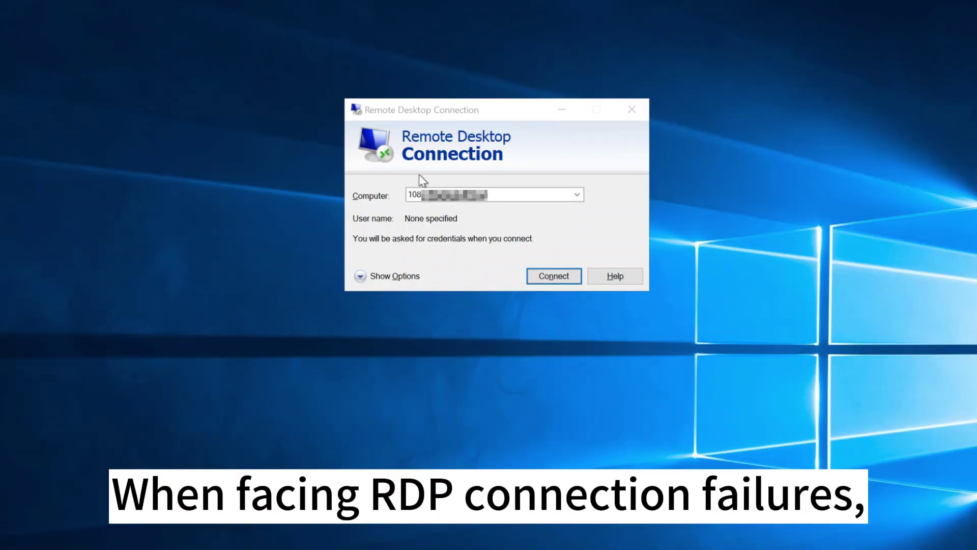
Enter the server's user name and pasted password, then reveal the password to verify it.
{"action": "left_click", "coordinate": [551, 280]}
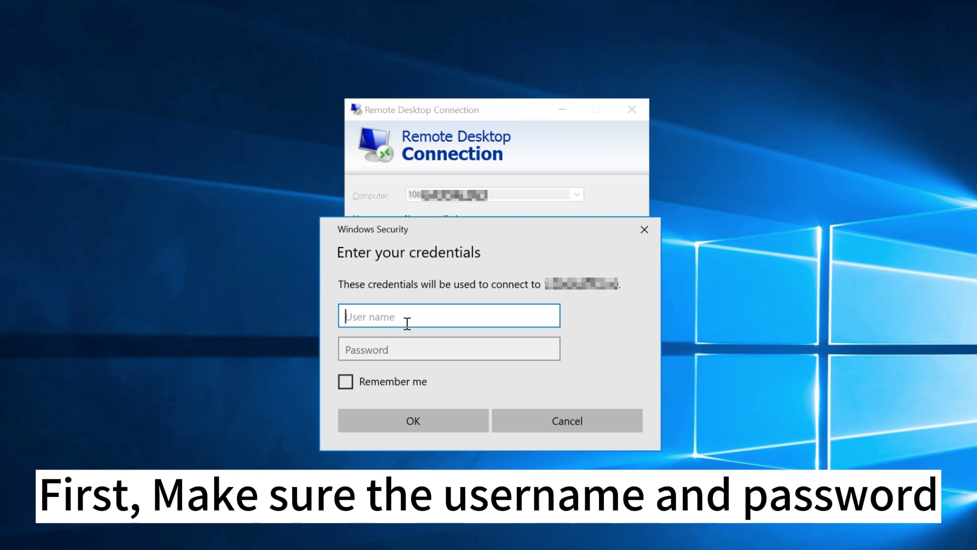
{"action": "type", "text": "videot"}
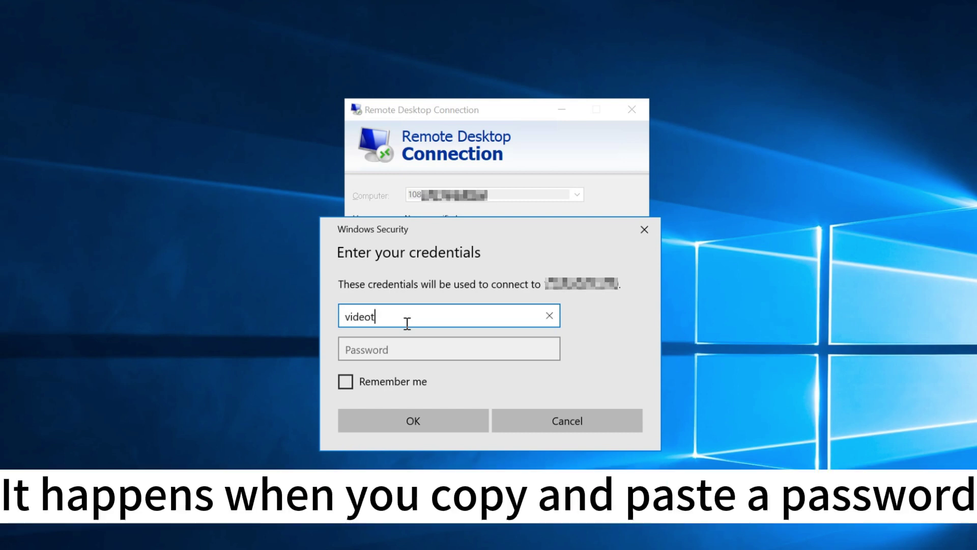
{"action": "type", "text": "est"}
{"action": "left_click", "coordinate": [401, 355]}
{"action": "key", "text": "ctrl+v"}
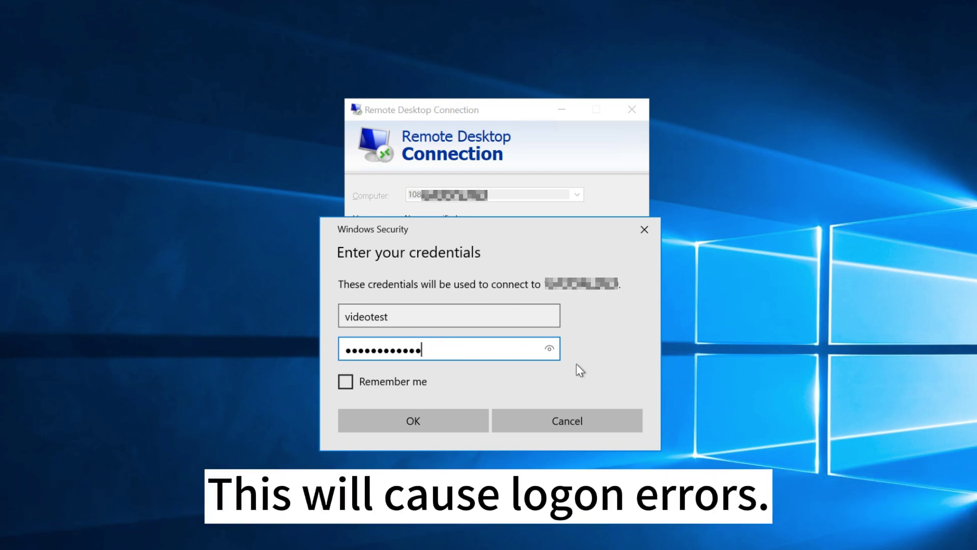
{"action": "left_click", "coordinate": [550, 353]}
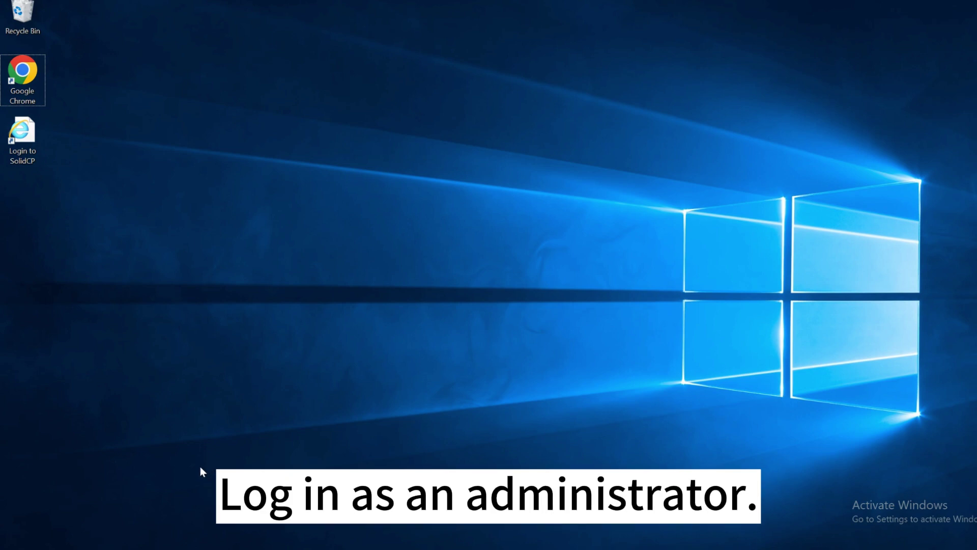
Launch gpedit.msc and expand Computer Configuration > Windows Settings > Security Settings.
{"action": "key", "text": "super+r"}
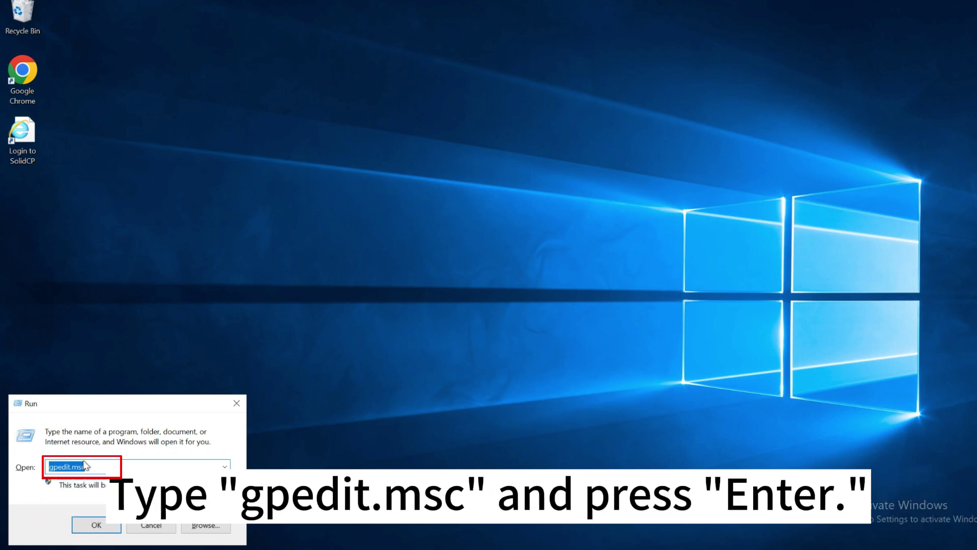
{"action": "left_click", "coordinate": [102, 525]}
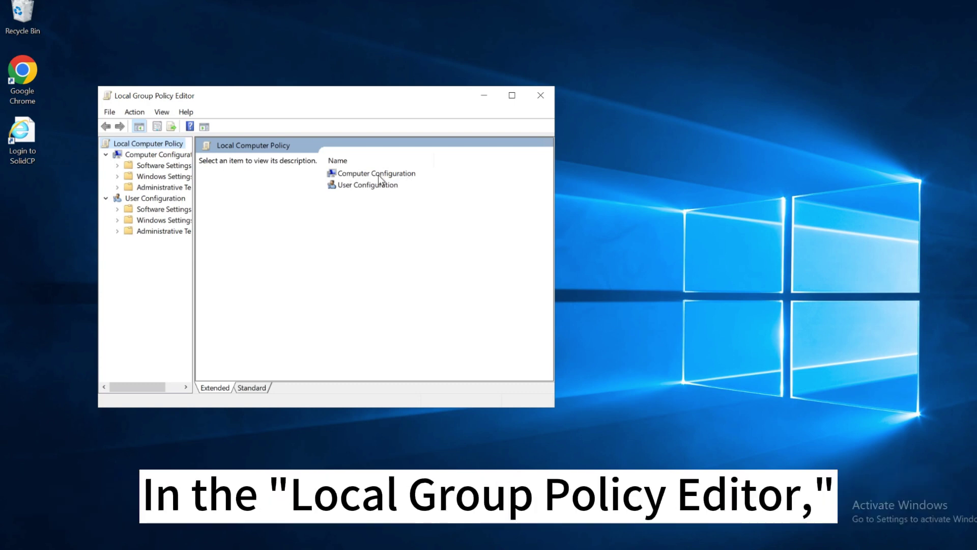
{"action": "left_click", "coordinate": [379, 175]}
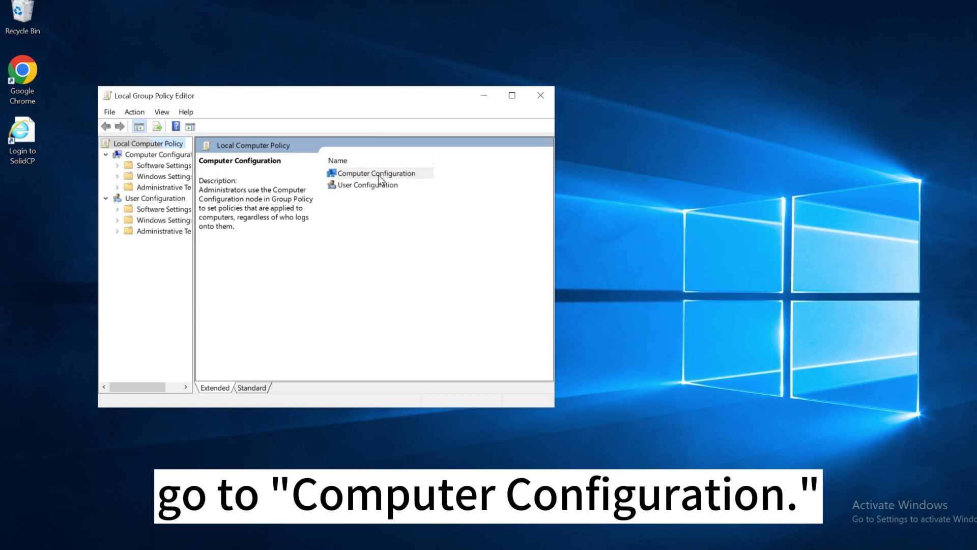
{"action": "double_click", "coordinate": [378, 175]}
{"action": "double_click", "coordinate": [381, 185]}
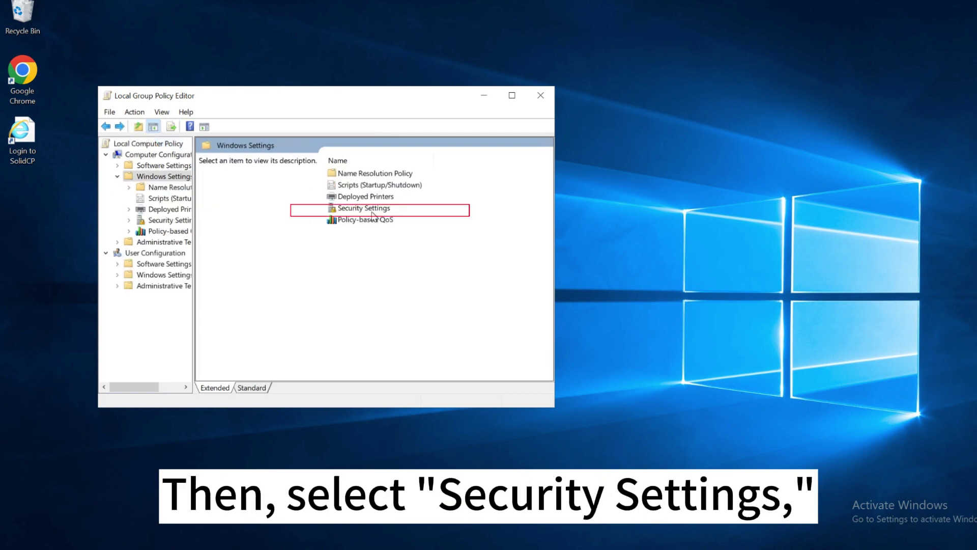
{"action": "double_click", "coordinate": [372, 213]}
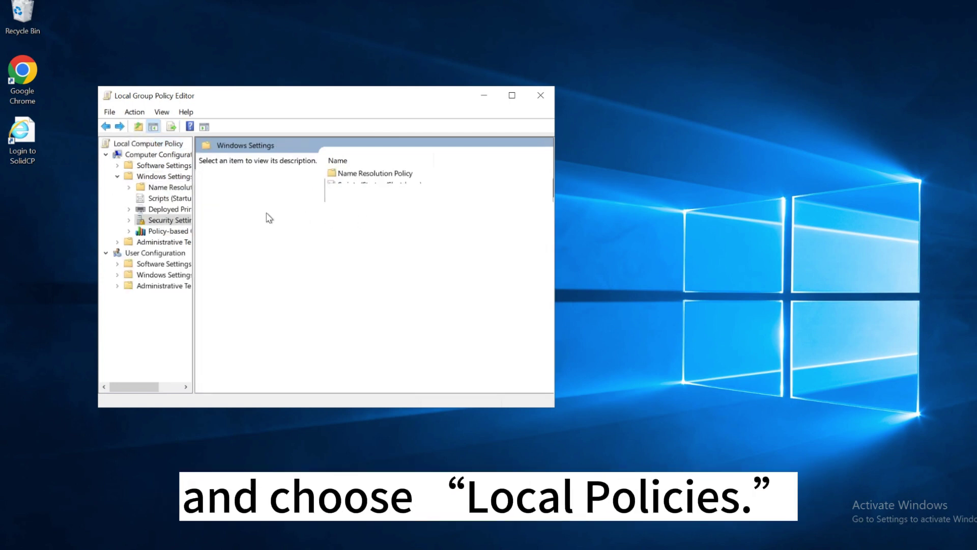
Open Local Policies > User Rights Assignment > 'Allow log on through Remote Desktop Services' and start adding a user.
{"action": "double_click", "coordinate": [245, 173]}
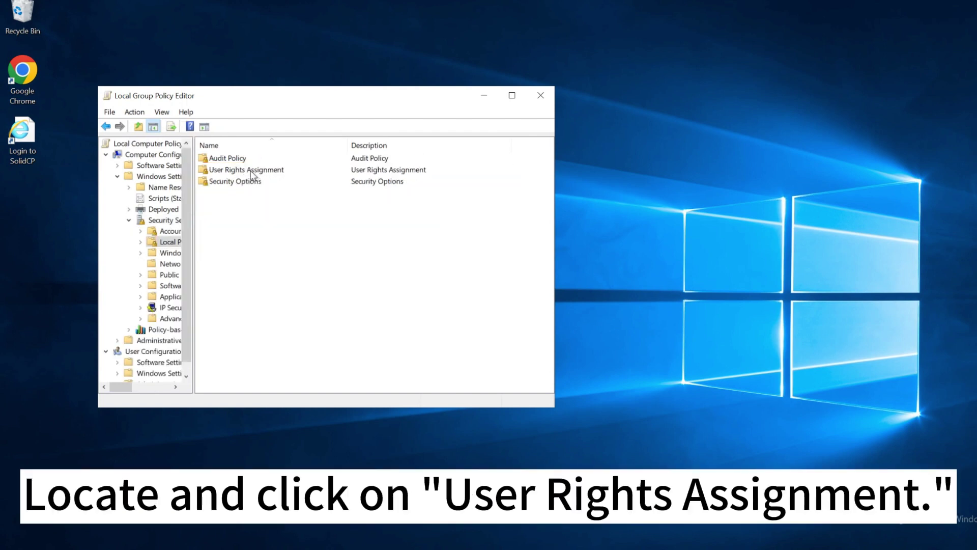
{"action": "double_click", "coordinate": [251, 173]}
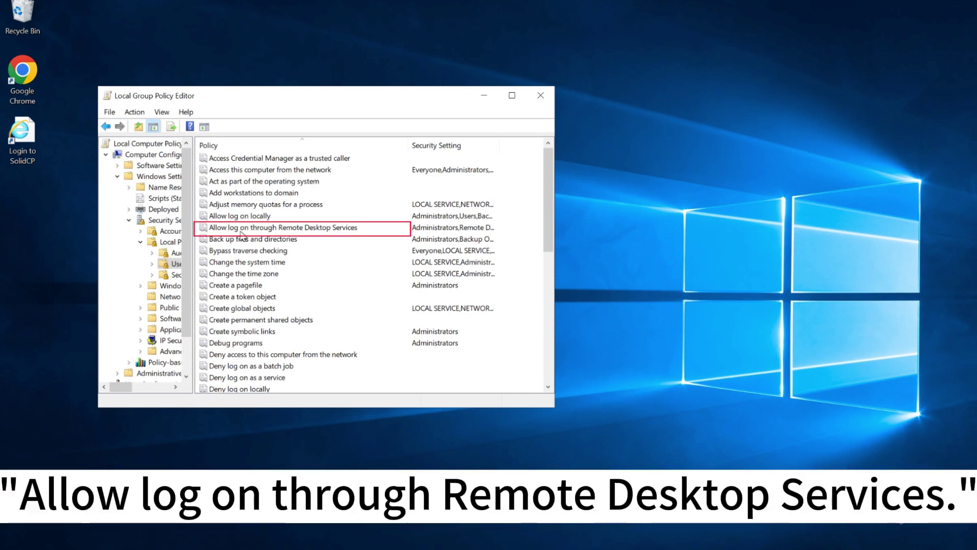
{"action": "double_click", "coordinate": [314, 232]}
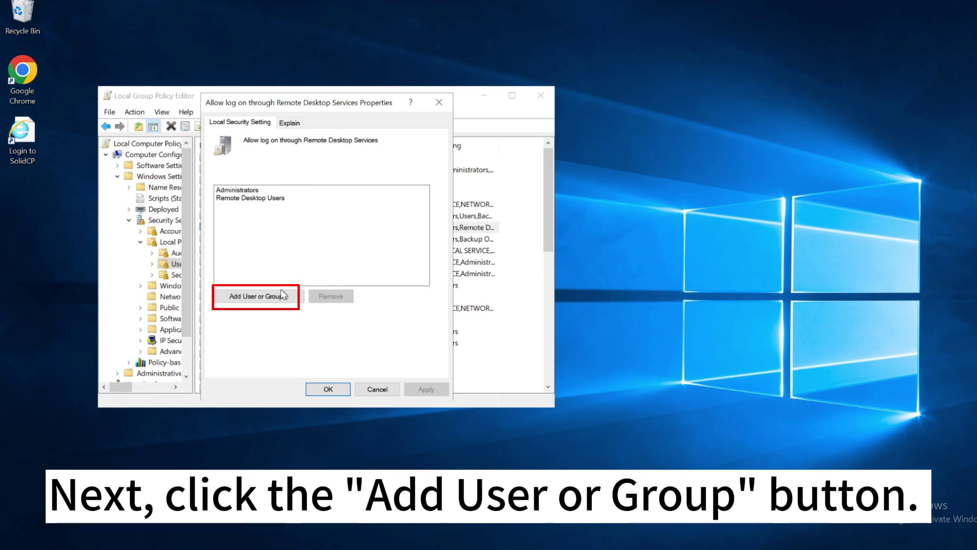
{"action": "left_click", "coordinate": [235, 296]}
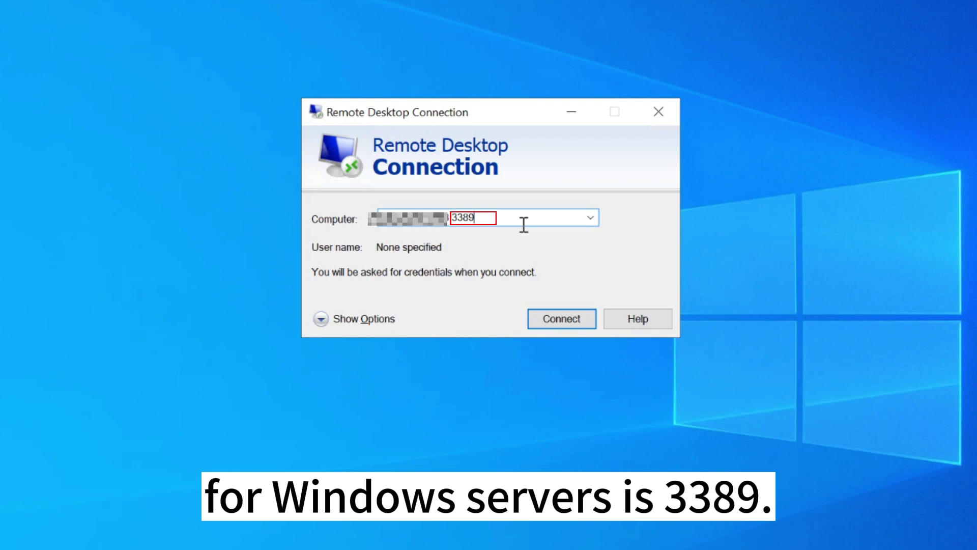
Replace the default port 3389 after the server address with the custom port.
{"action": "key", "text": "BackSpace"}
{"action": "key", "text": "BackSpace"}
{"action": "key", "text": "BackSpace"}
{"action": "key", "text": "BackSpace"}
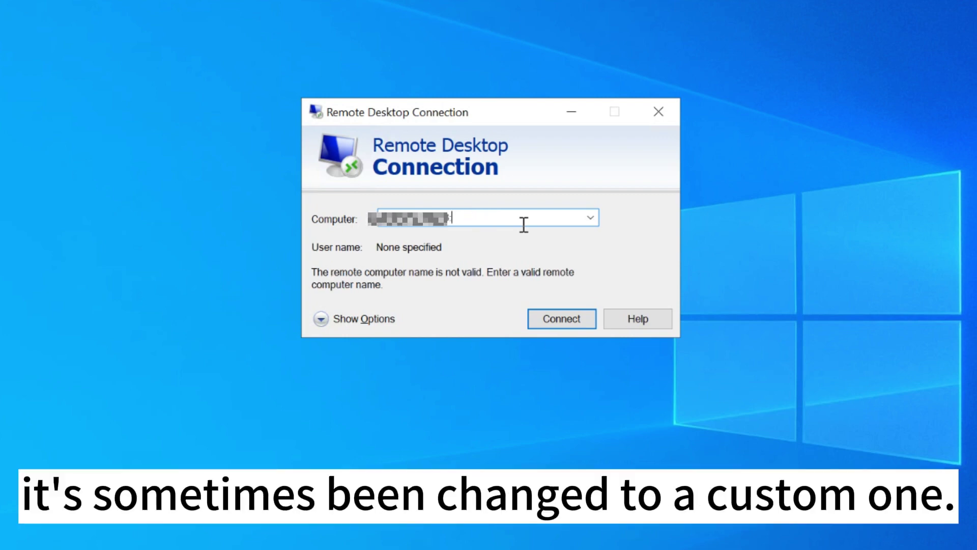
{"action": "type", "text": "6"}
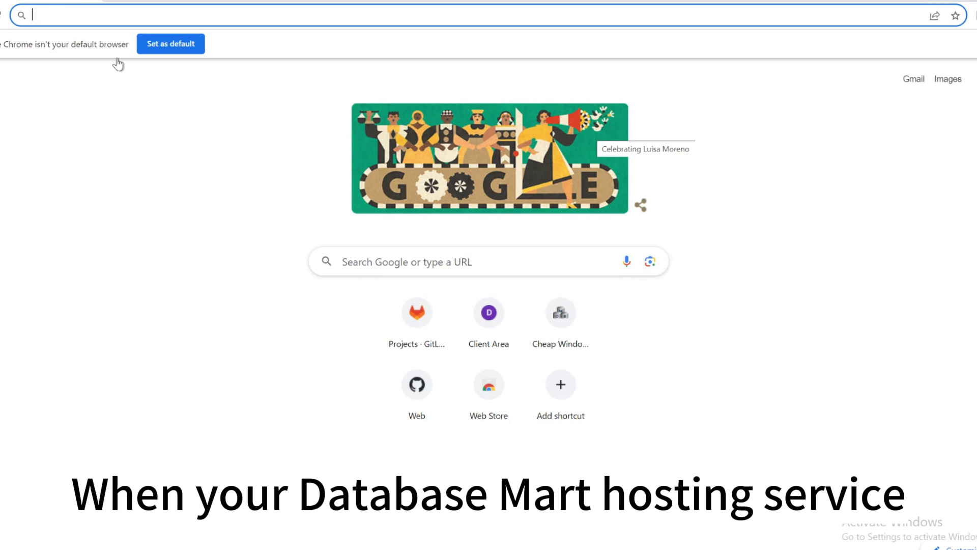
Paste the clients.databasemart.com client area URL into Chrome's address bar.
{"action": "left_click", "coordinate": [103, 23]}
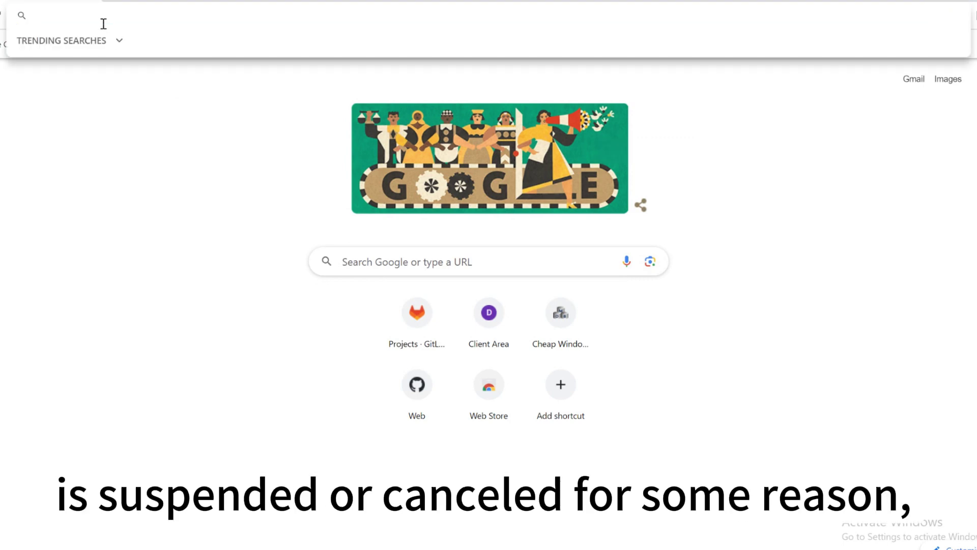
{"action": "type", "text": "https://clients.databasemart.com/clientarea.php"}
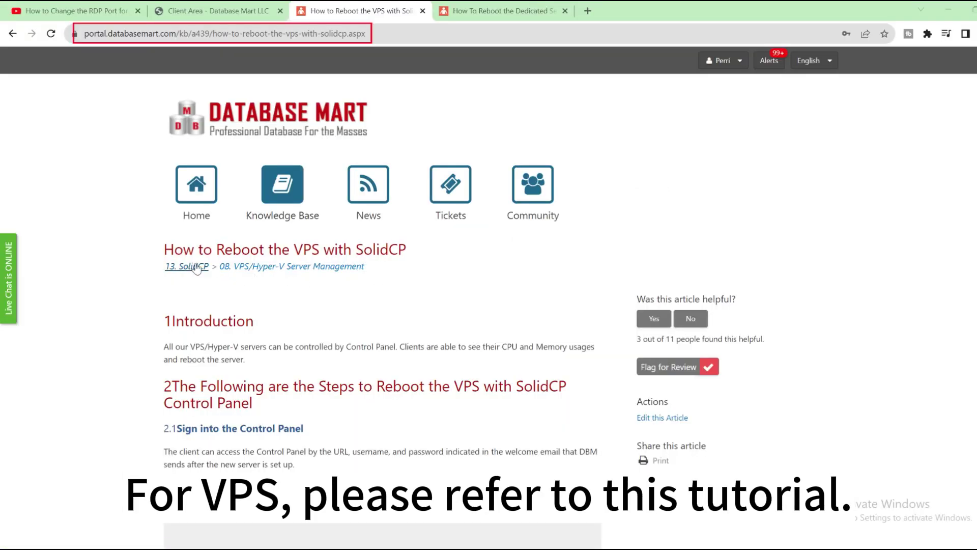
Switch to the 'How To Reboot the Dedicated Server with IPMI Remotely' tab and read through it.
{"action": "key", "text": "ctrl+Tab"}
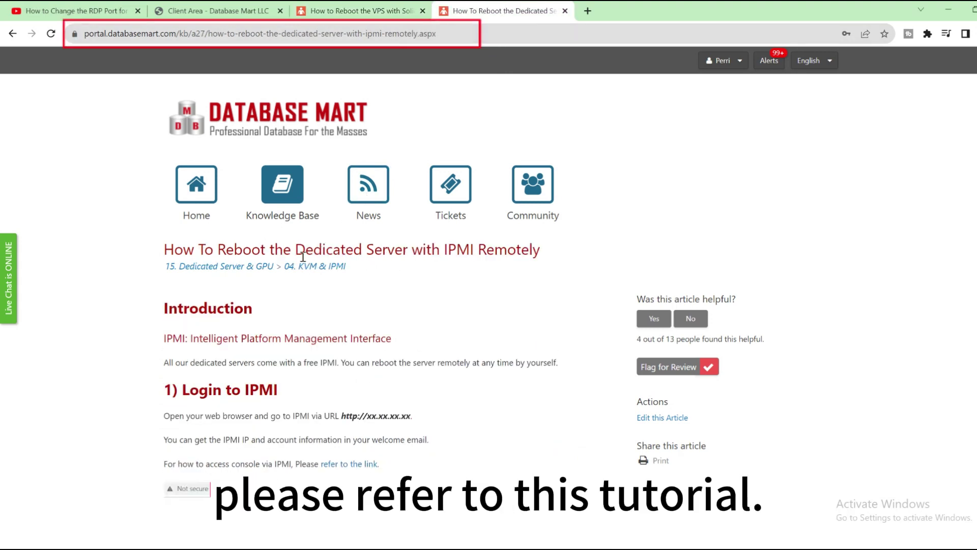
{"action": "scroll", "coordinate": [422, 262], "scroll_direction": "down", "scroll_amount": 3}
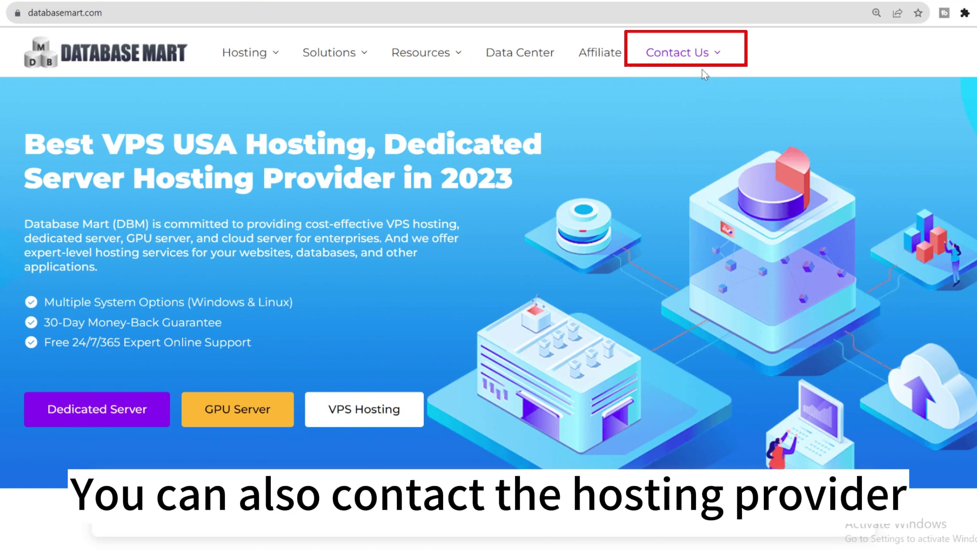
{"action": "mouse_move", "coordinate": [701, 69]}
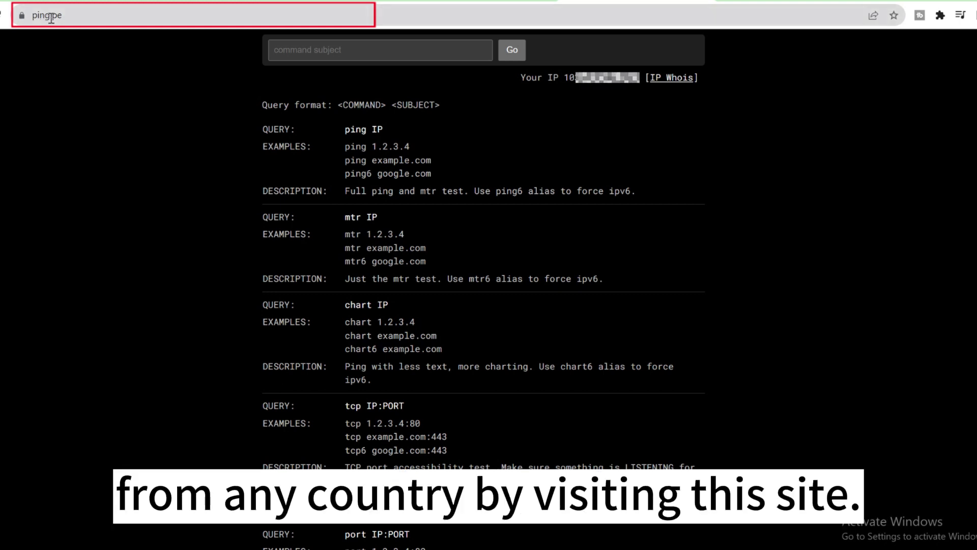
Run a ping.pe test of the pasted server IP from worldwide locations.
{"action": "left_click", "coordinate": [356, 50]}
{"action": "key", "text": "ctrl+v"}
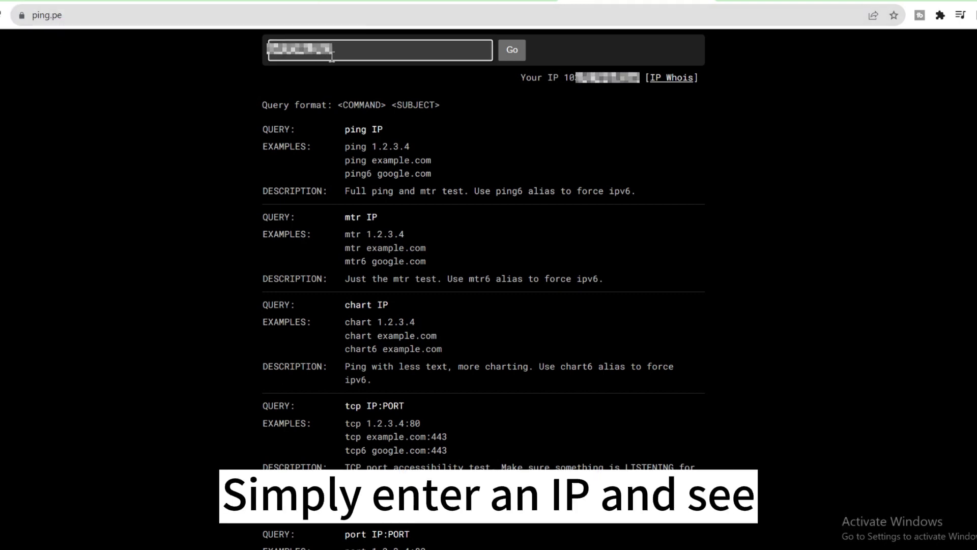
{"action": "left_click", "coordinate": [520, 58]}
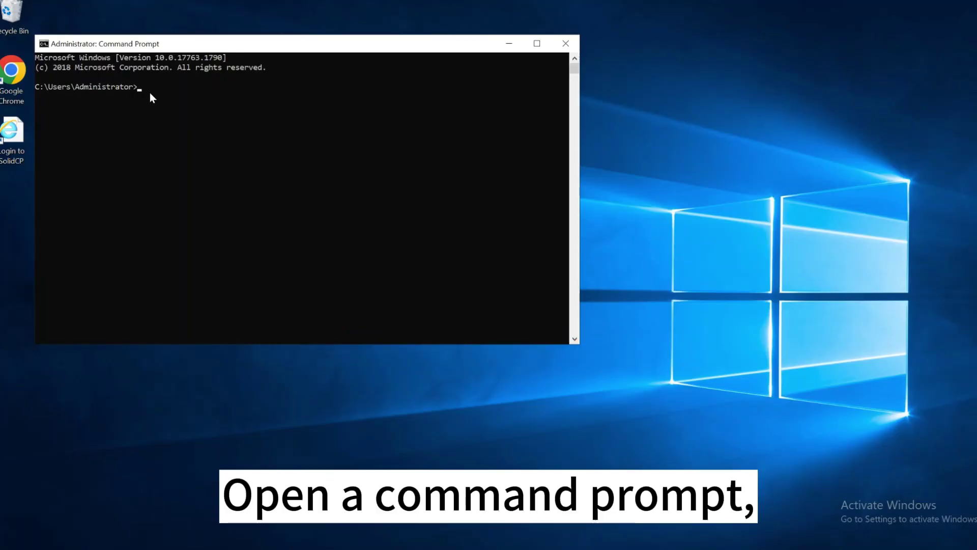
Ping the server in Command Prompt, then telnet to its IP and custom port.
{"action": "type", "text": "ping 1"}
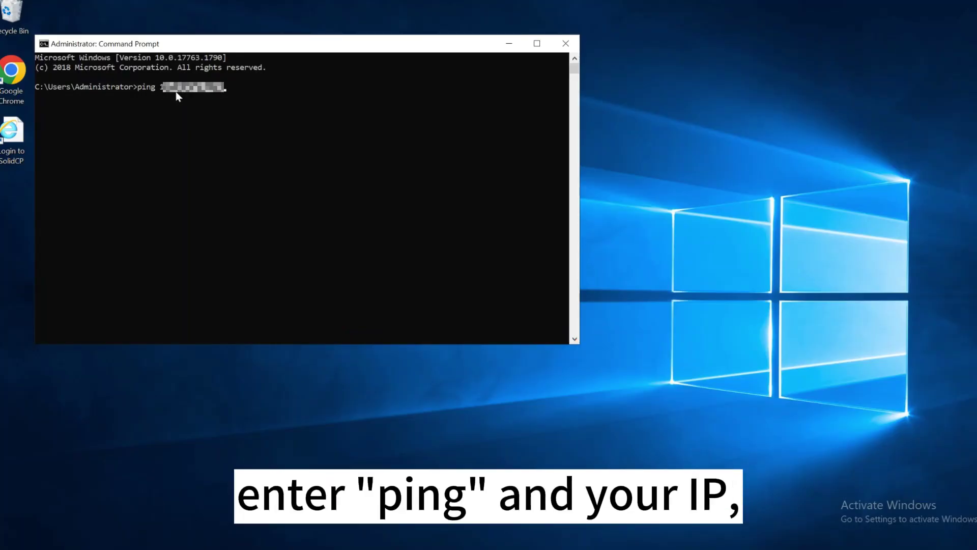
{"action": "key", "text": "Return"}
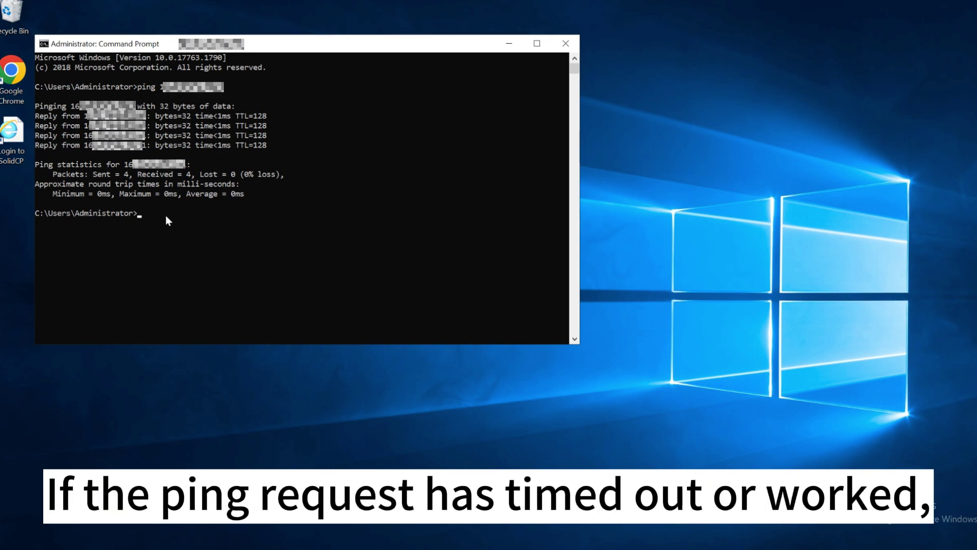
{"action": "type", "text": "telnet"}
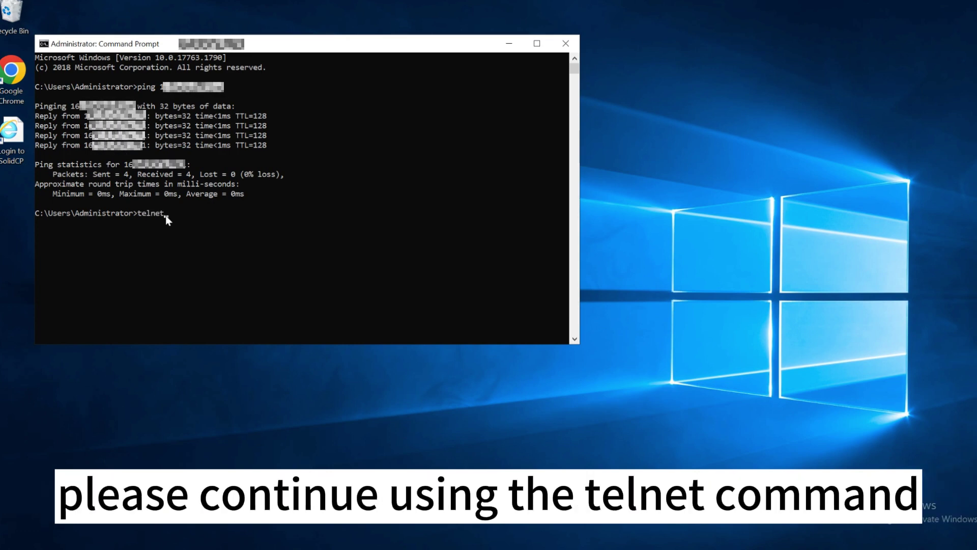
{"action": "key", "text": "ctrl+v"}
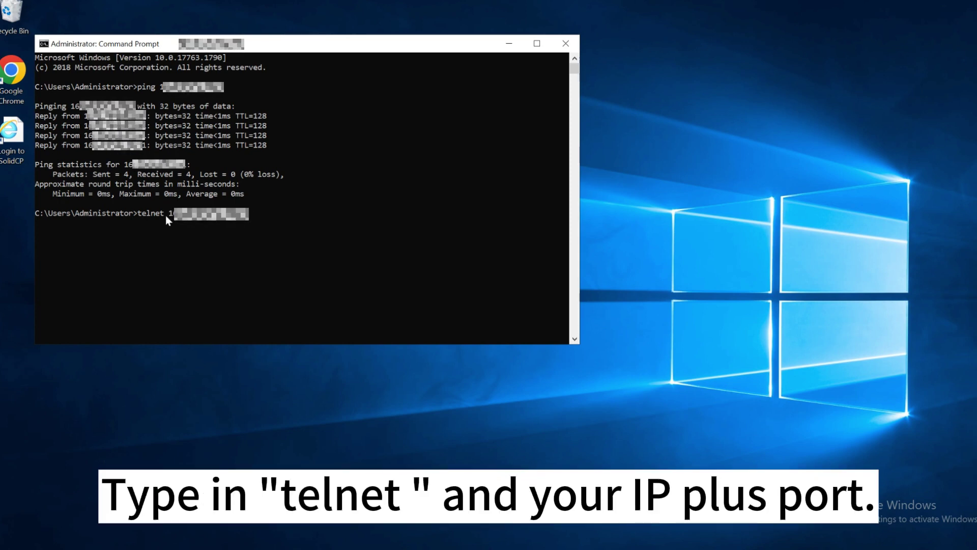
{"action": "type", "text": "7"}
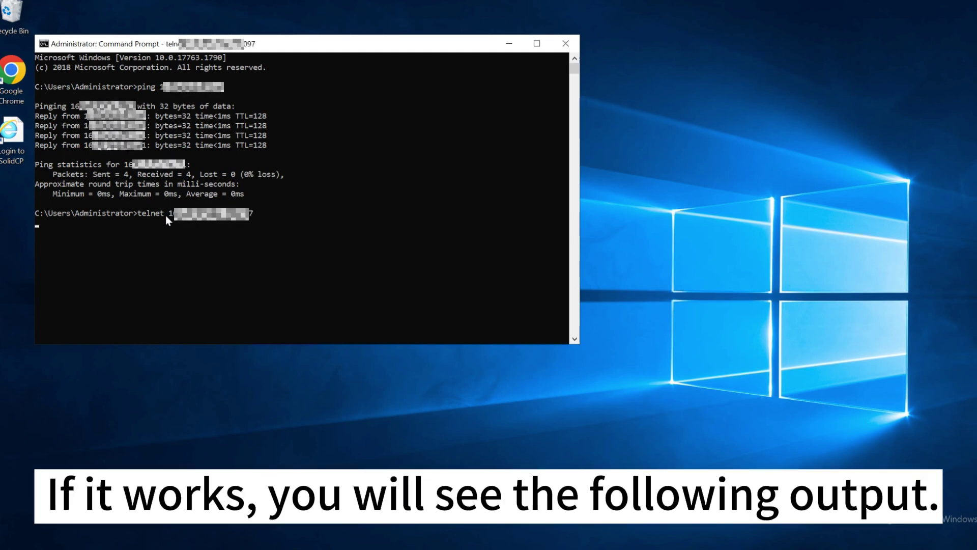
{"action": "key", "text": "Return"}
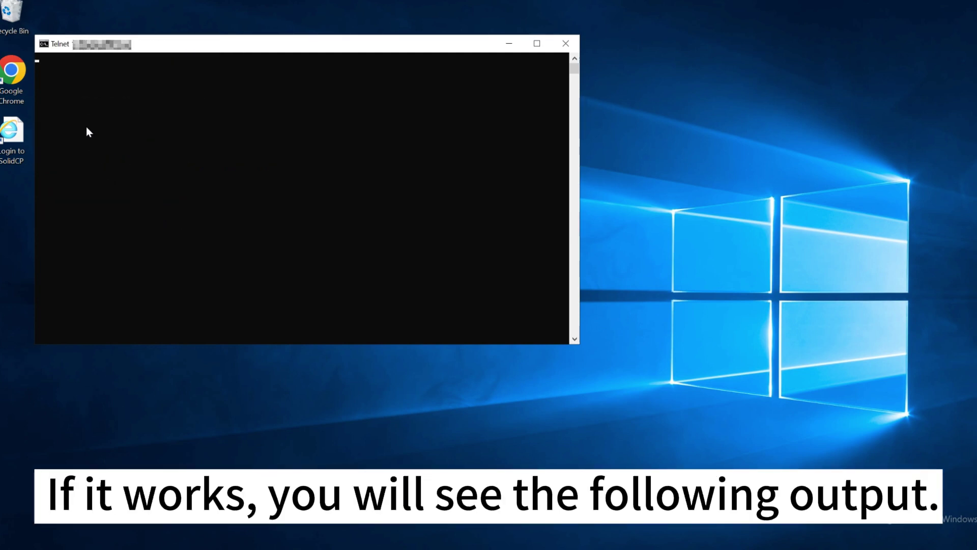